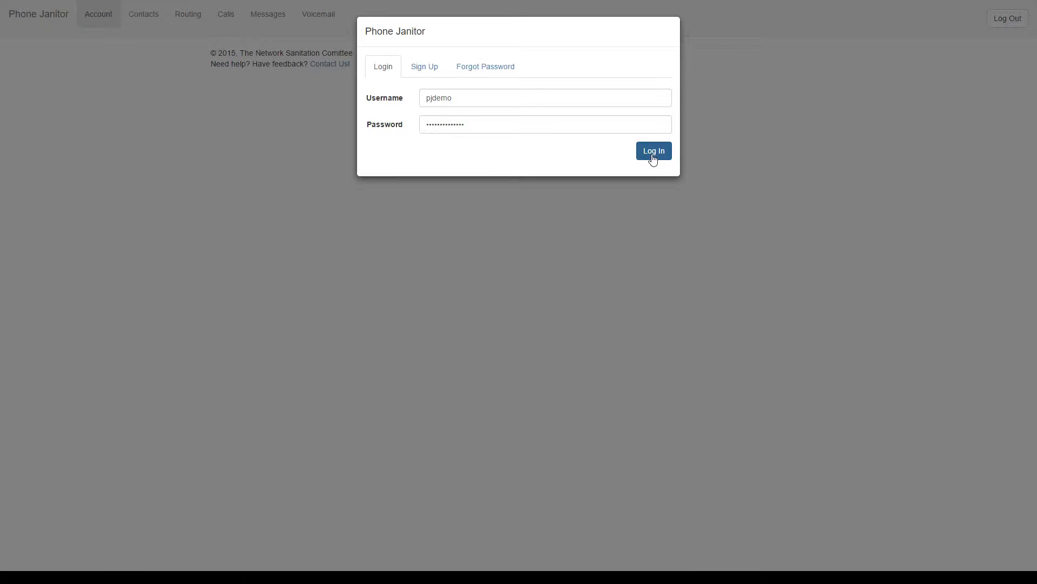
Log in with the filled-in credentials and review the account's contact e-mail and voicemail greeting settings
click(653, 156)
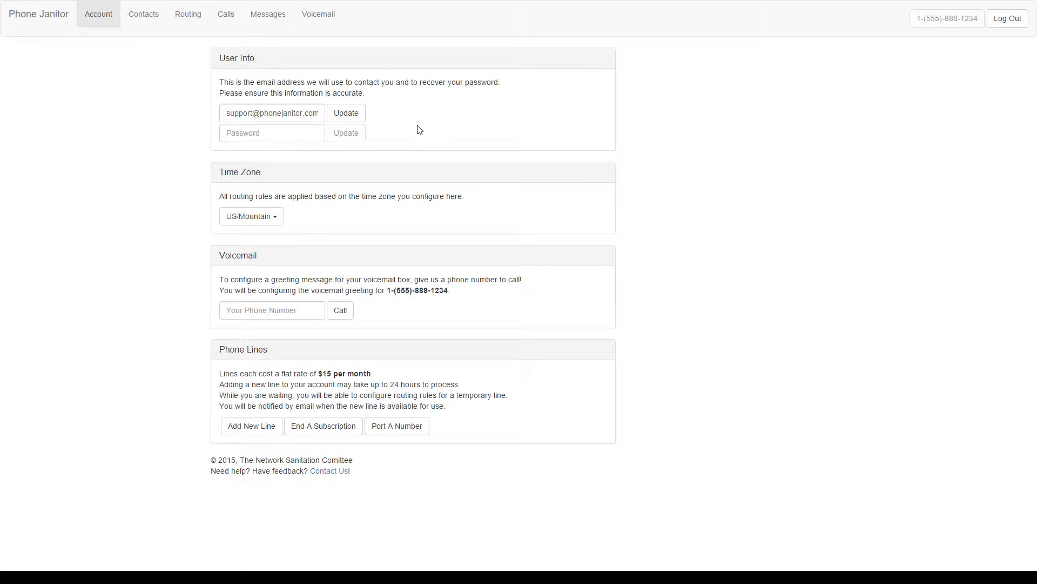
click(230, 113)
drag(230, 112, 347, 110)
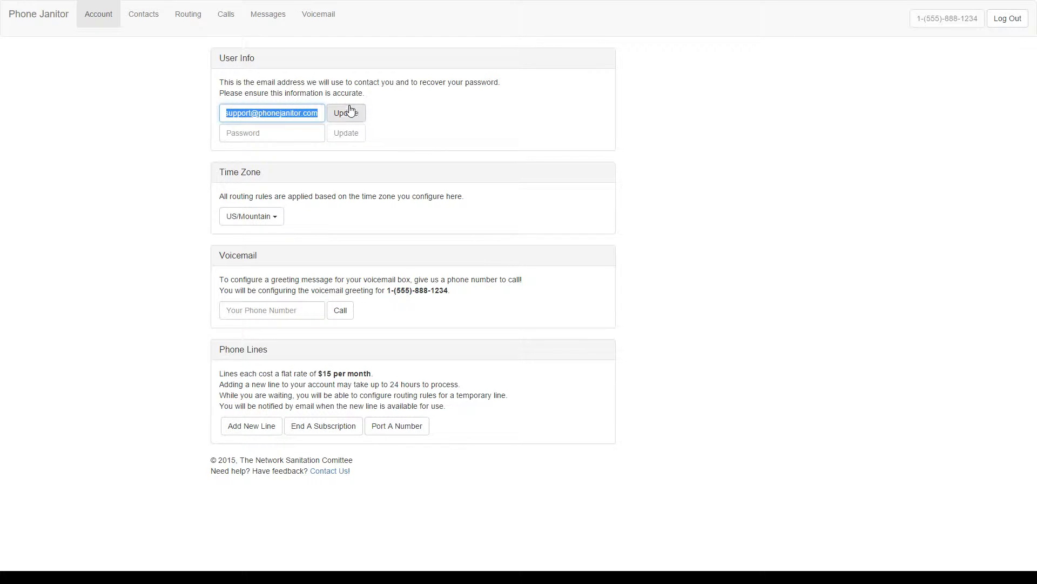
click(295, 113)
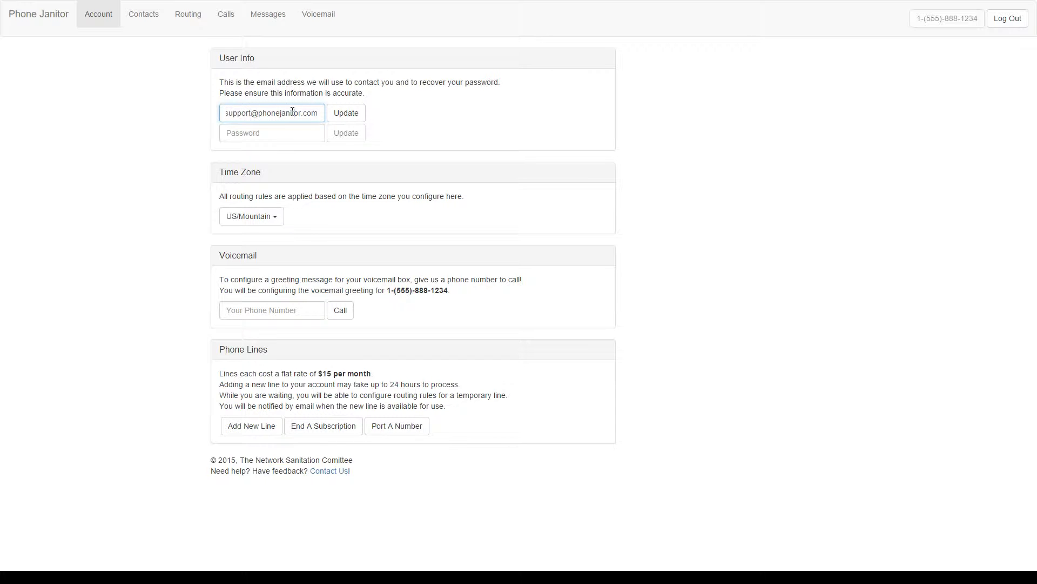
click(263, 292)
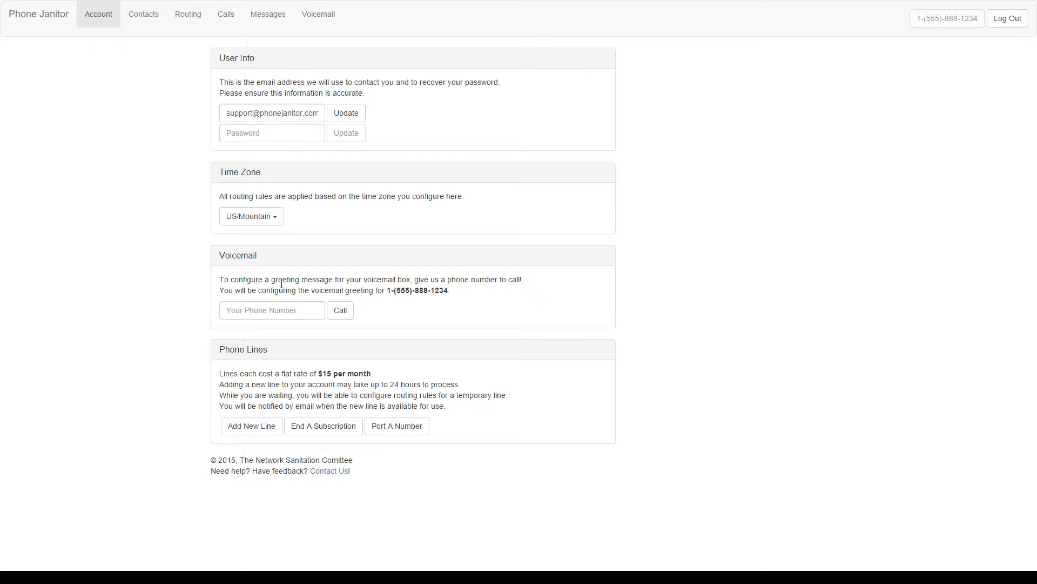
click(268, 309)
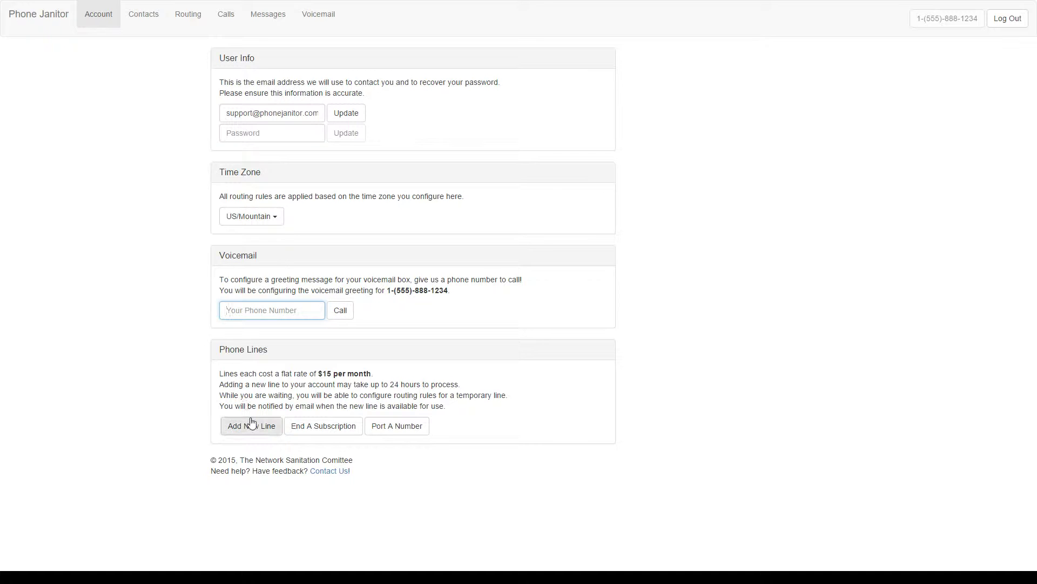
Review the request form for porting a phone number and close it without submitting
click(387, 424)
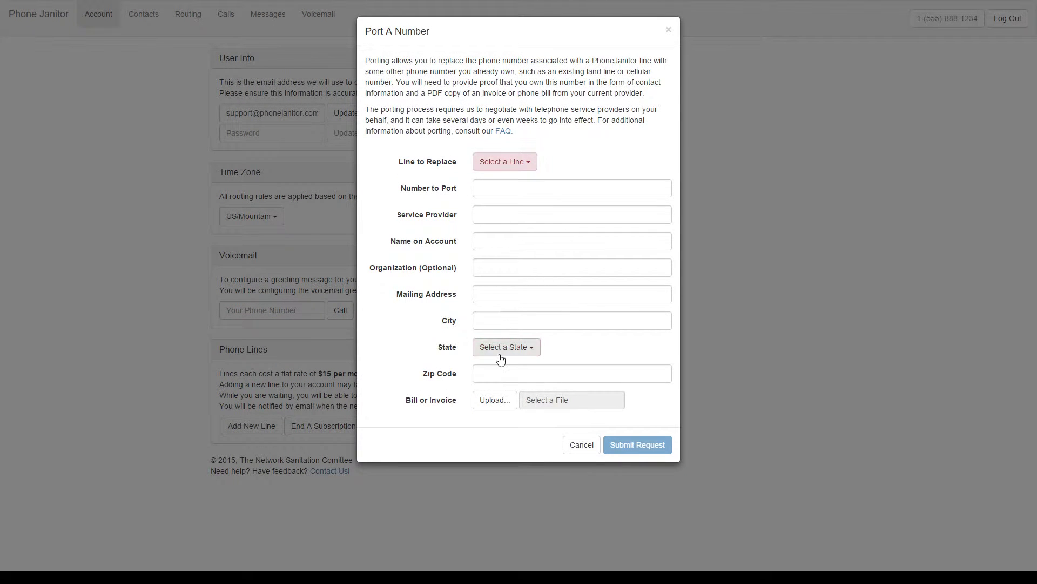
click(579, 447)
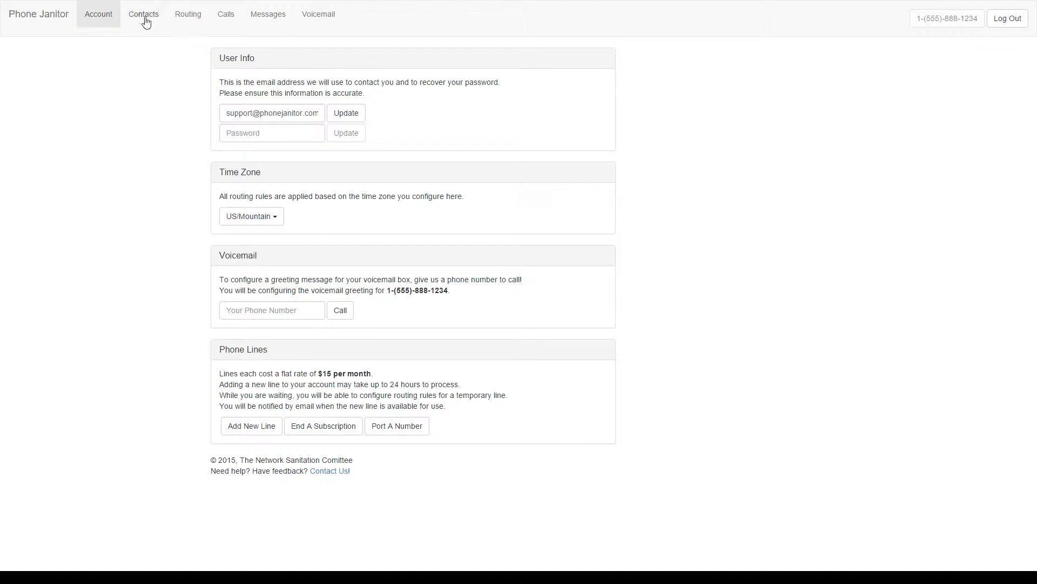
Remove Mom from the Friends group in the contact list, and view the New Group form without creating a group
click(143, 22)
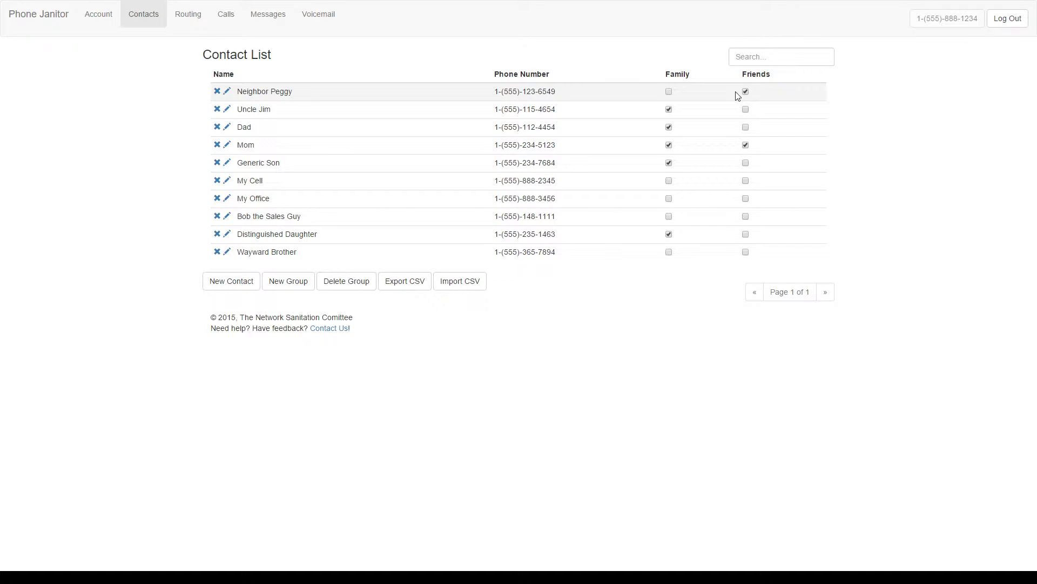
click(746, 145)
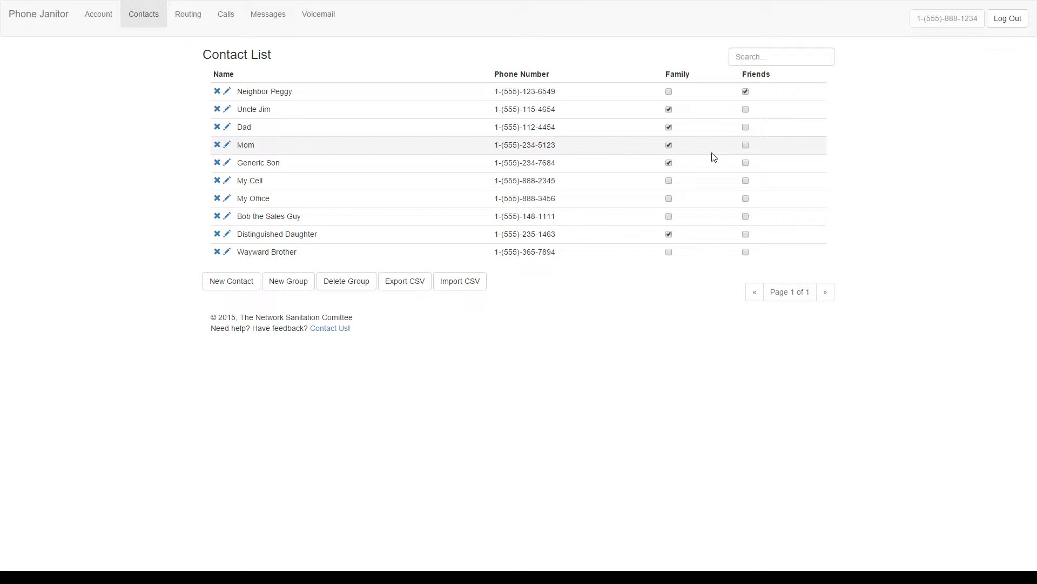
click(308, 285)
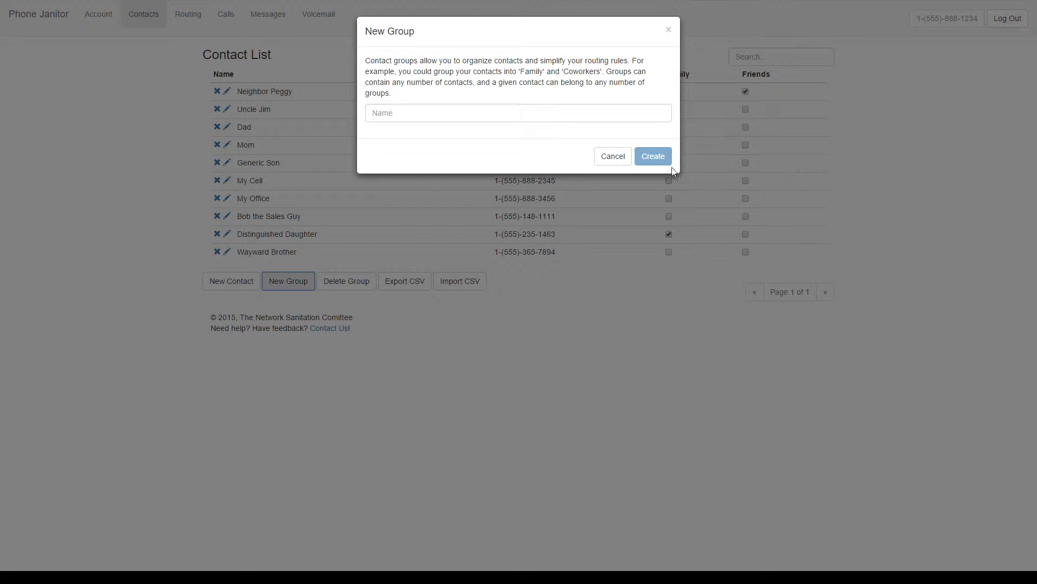
click(613, 158)
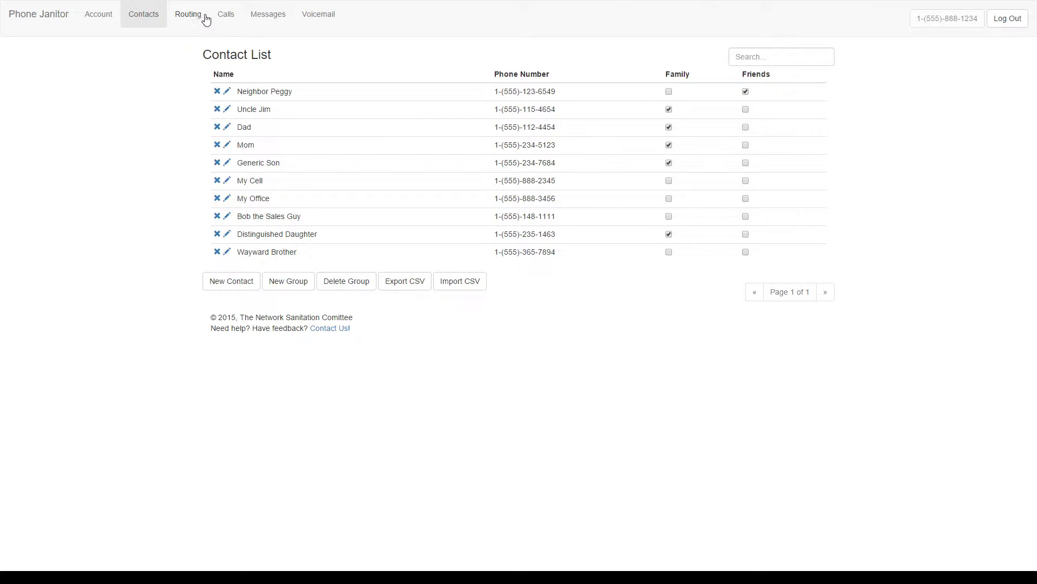
Examine the caller names and the memos of the logged calls in the call history
click(227, 24)
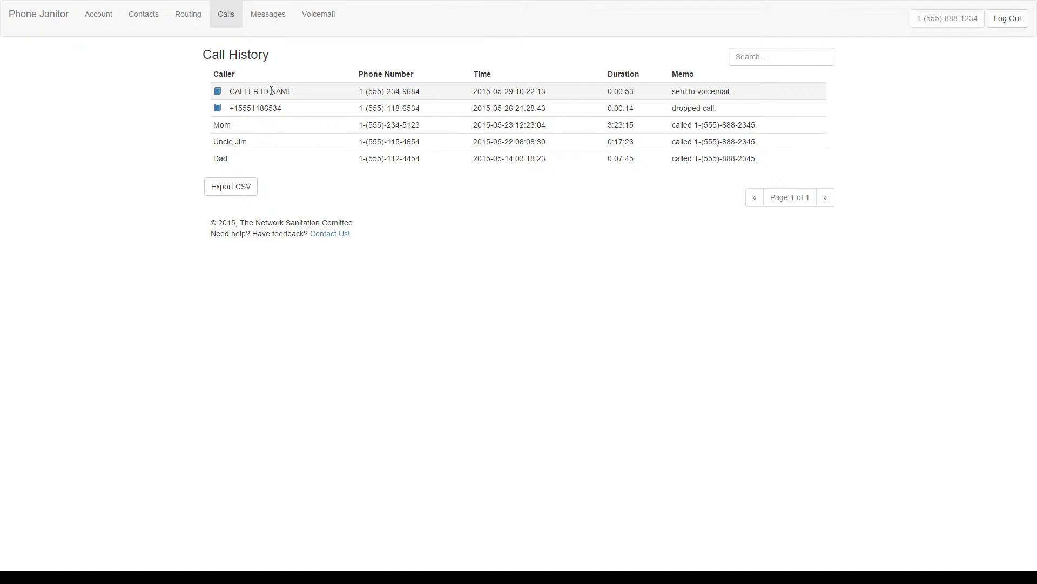
drag(295, 92, 262, 93)
double_click(267, 106)
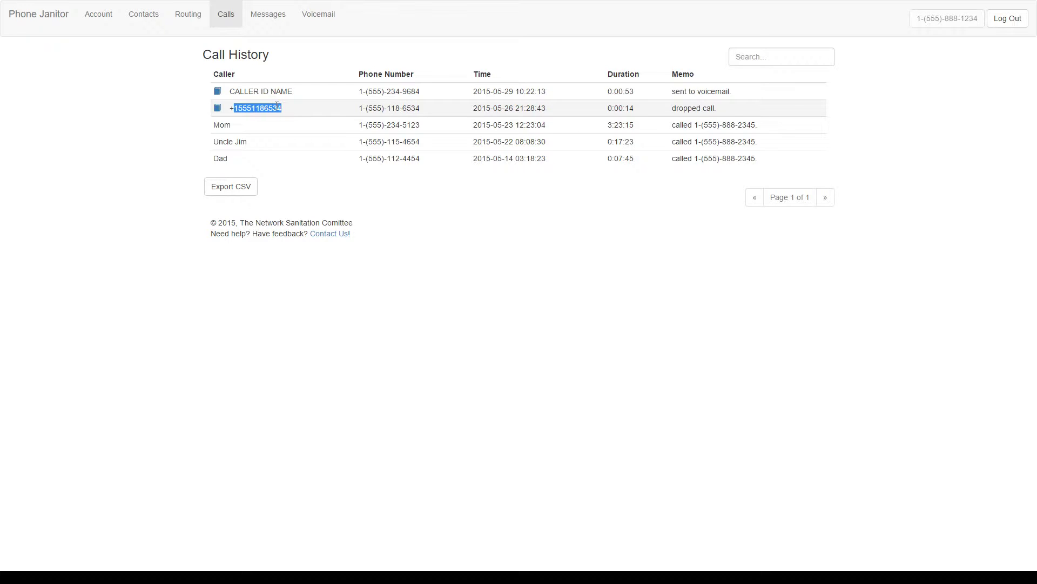
click(279, 108)
mouse_move(671, 111)
mouse_down()
mouse_move(730, 111)
mouse_move(672, 93)
mouse_up()
click(741, 91)
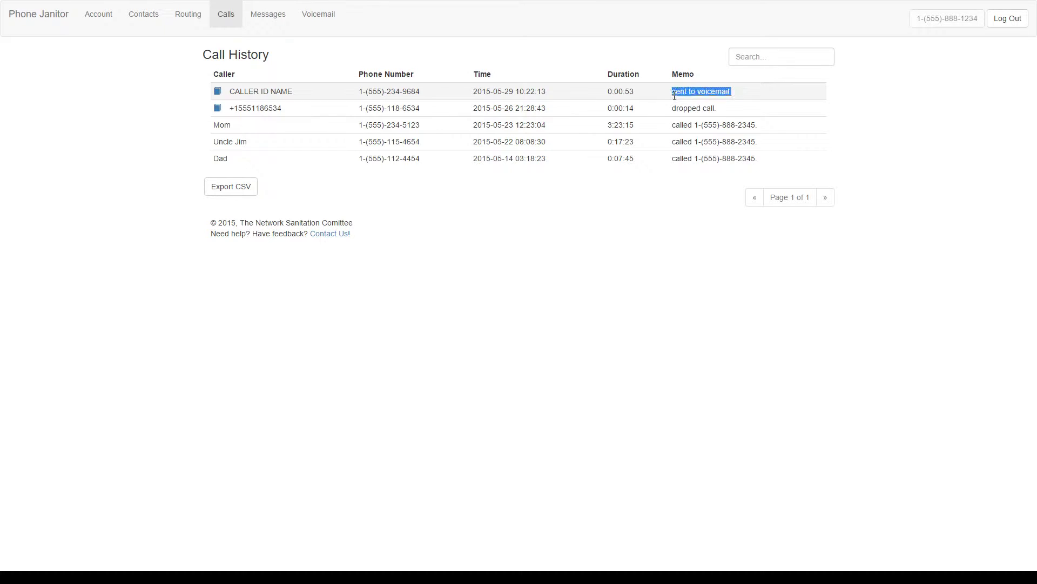
click(635, 107)
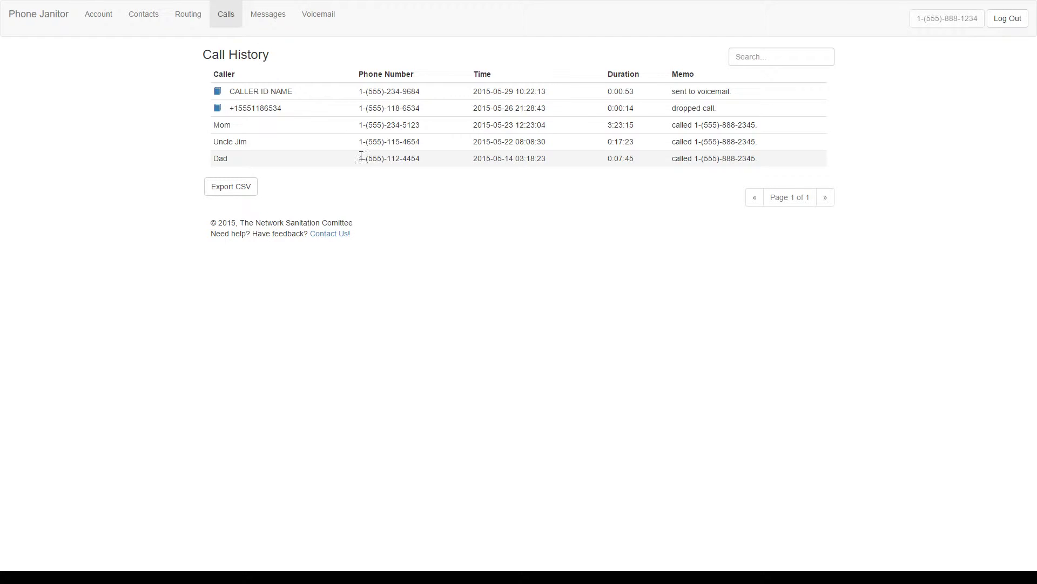
View the new contact form for the dropped call's unnamed caller and cancel it
click(217, 108)
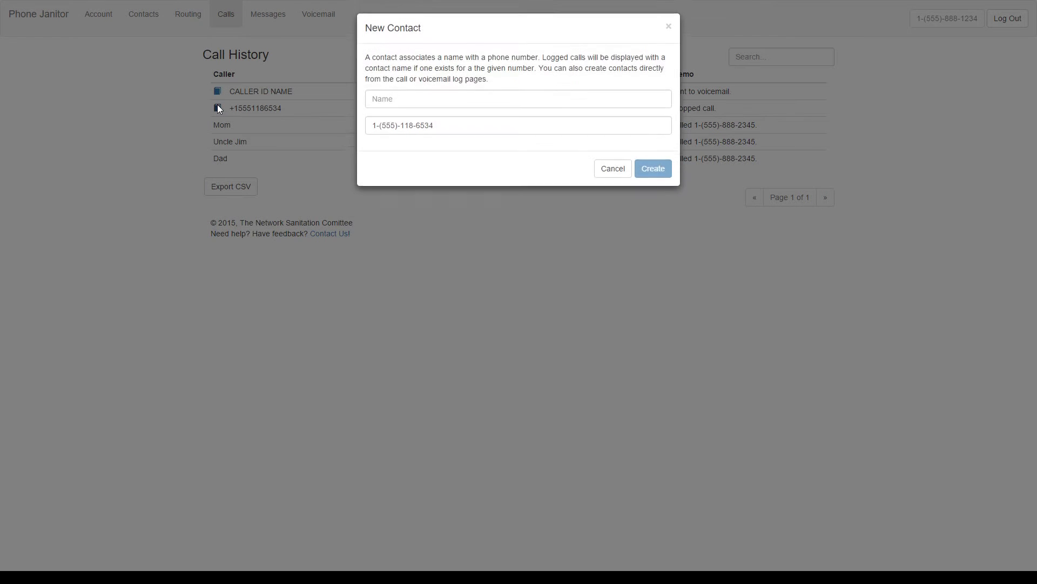
click(605, 175)
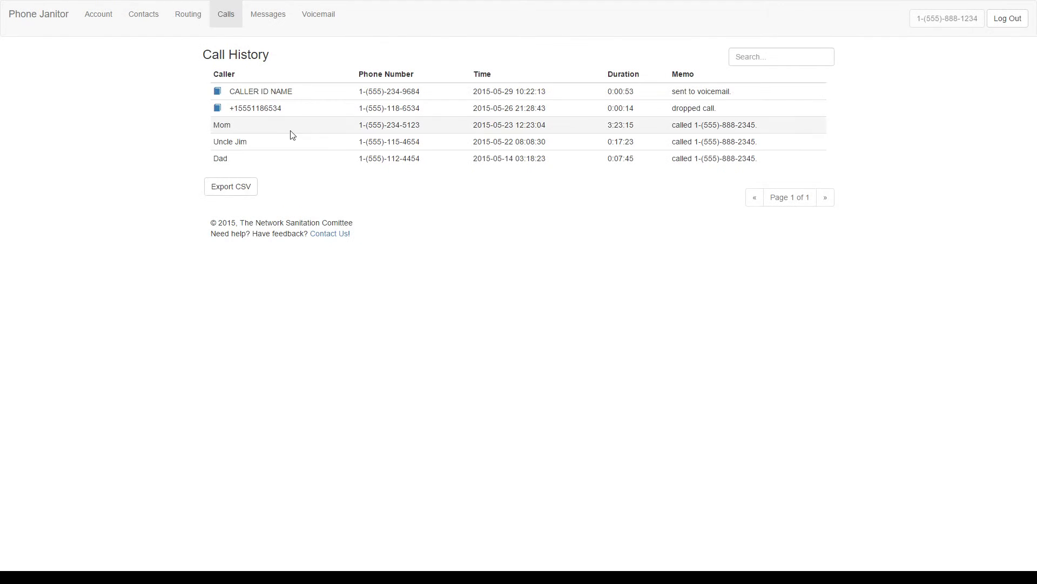
Review the text messages, open a reply to Dad's latest message and cancel it without sending
click(277, 21)
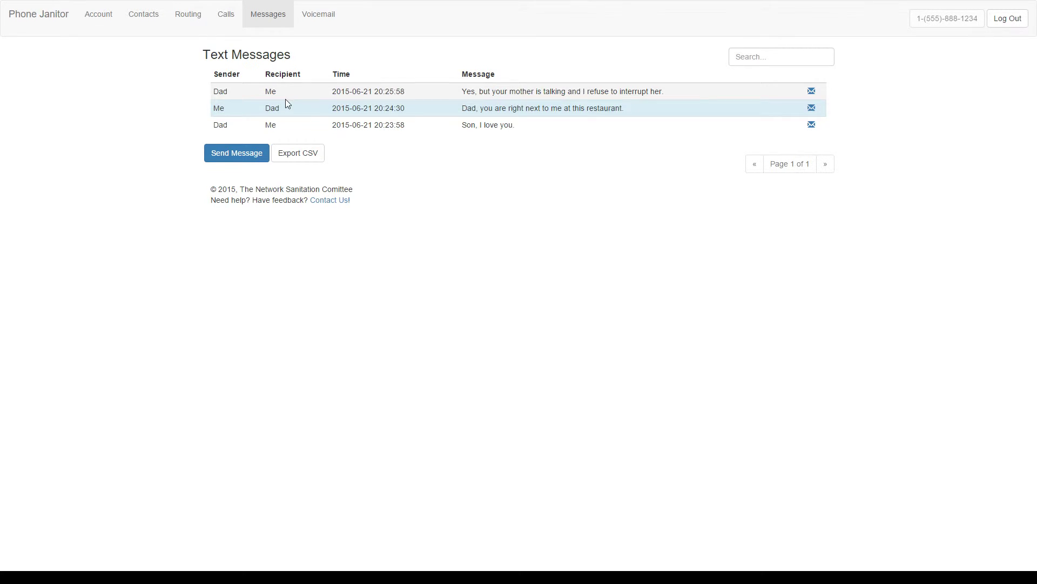
click(812, 92)
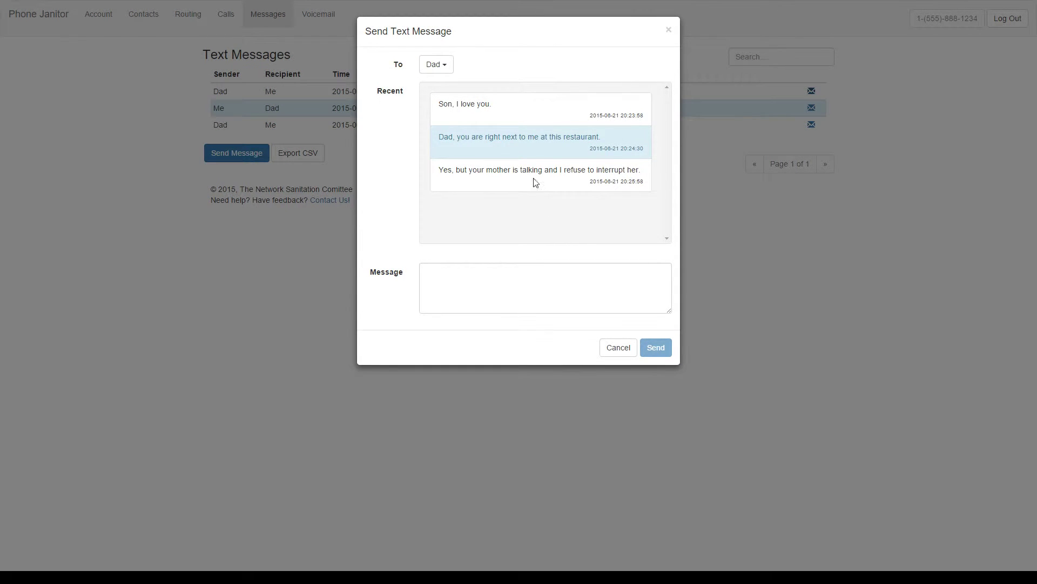
click(553, 282)
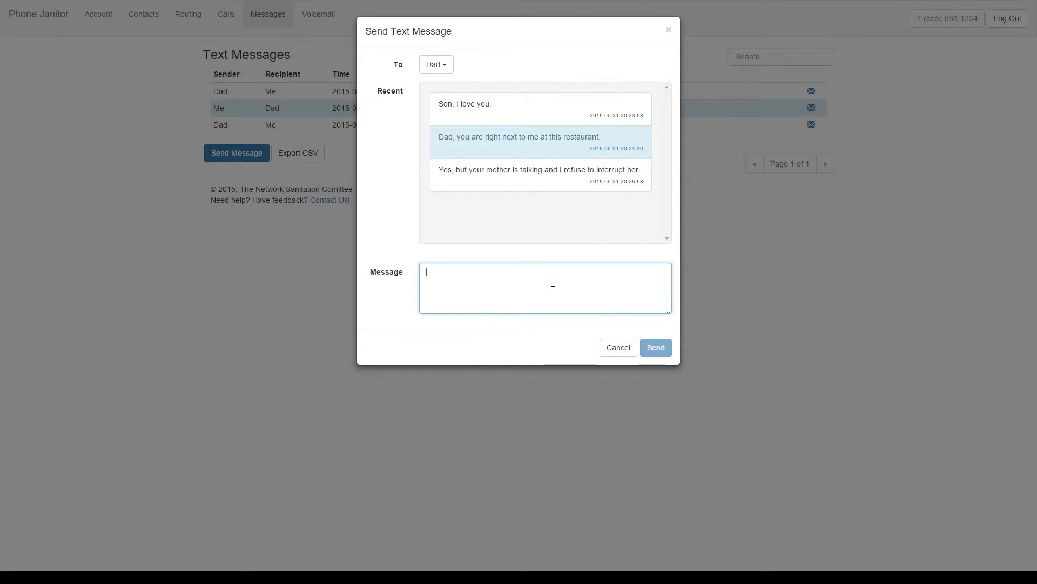
click(617, 349)
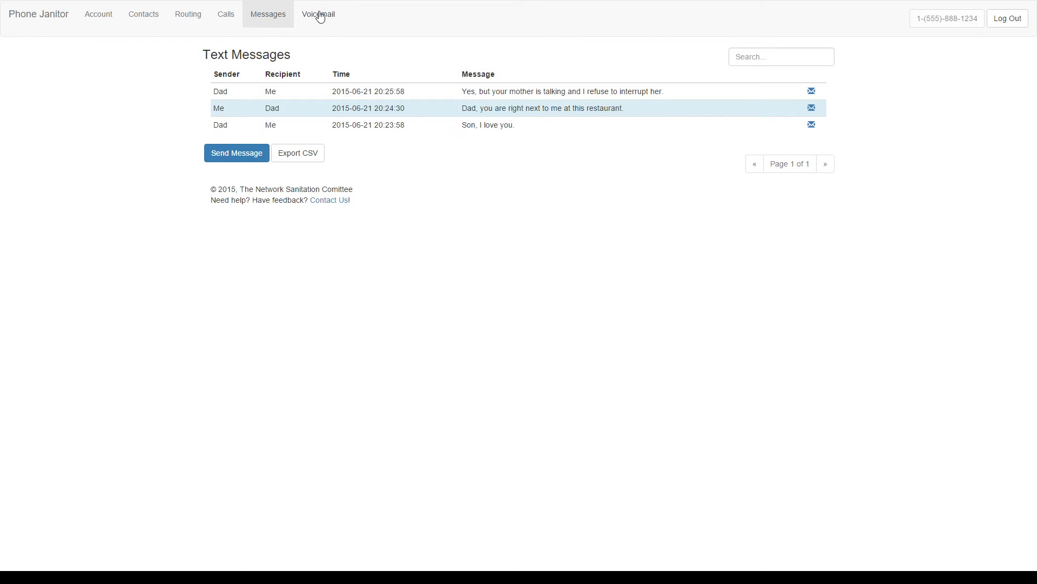
Open the details of the voicemail message, try its audio playback and close it
click(322, 16)
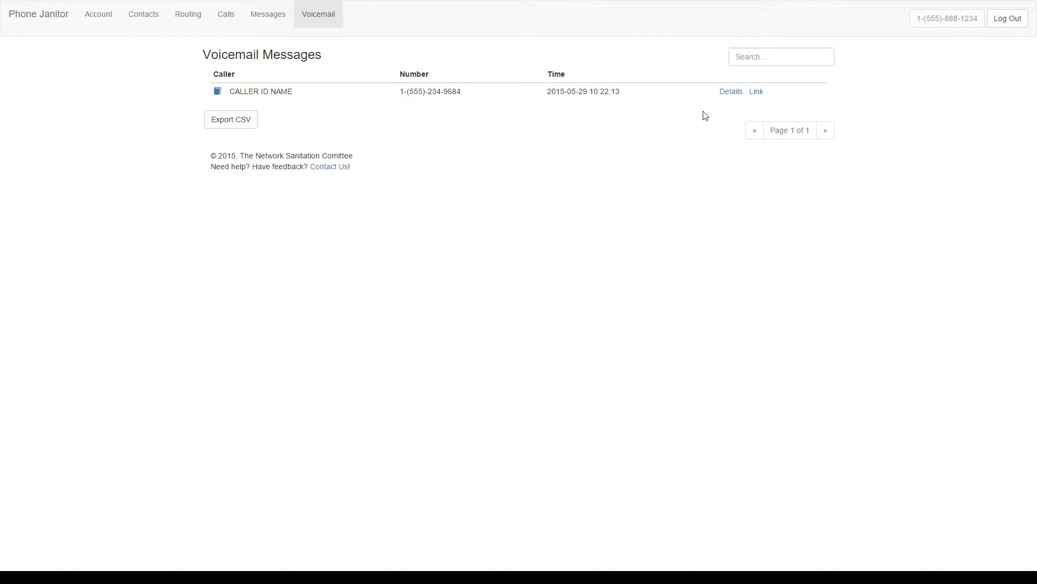
click(732, 93)
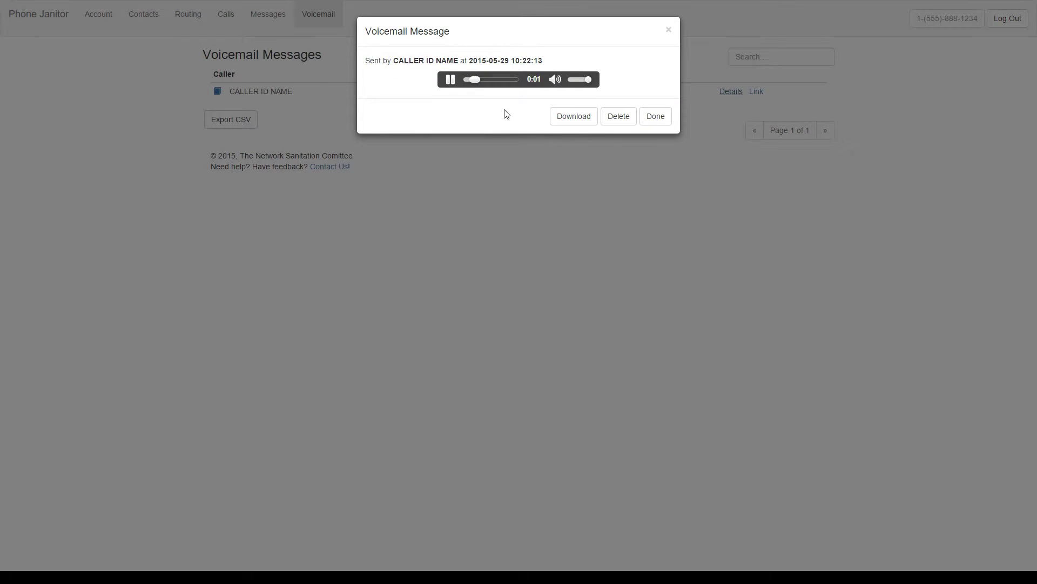
click(452, 81)
click(452, 81)
click(660, 117)
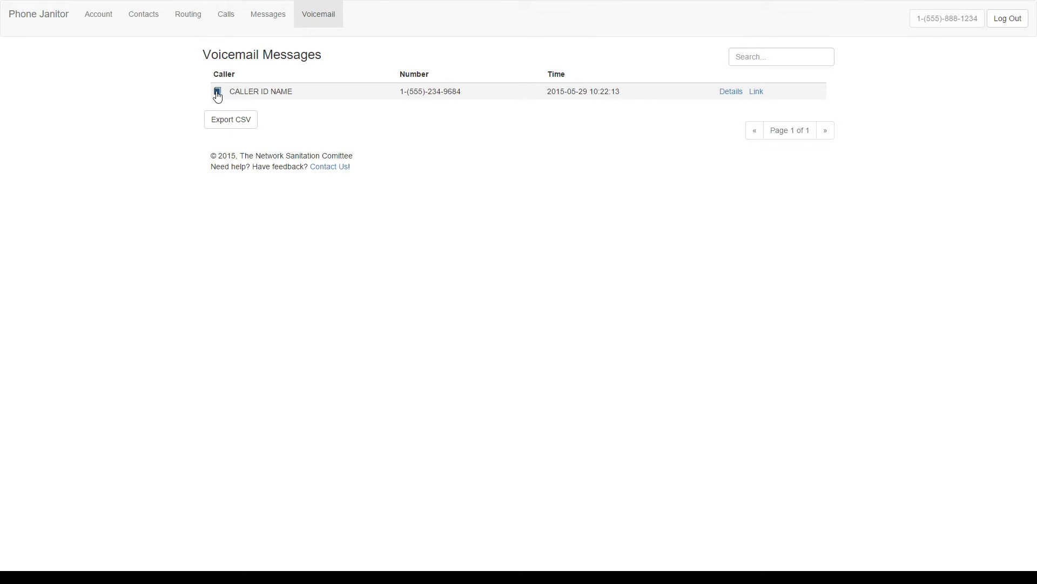
Create a contact from the voicemail's caller, replacing the suggested caller ID name with the person's first name
click(217, 91)
click(435, 104)
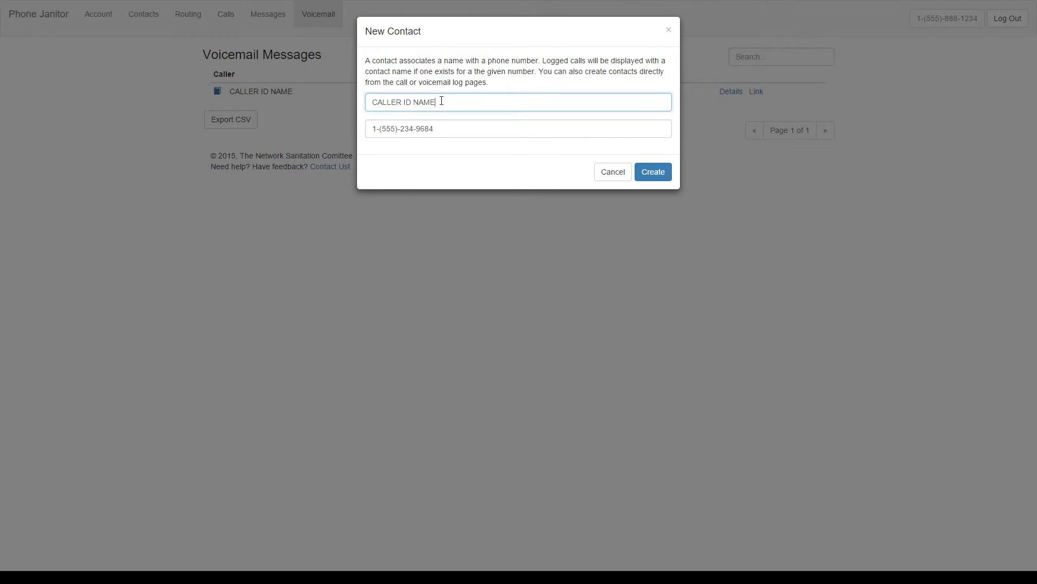
key(ctrl+a)
text(James)
click(663, 178)
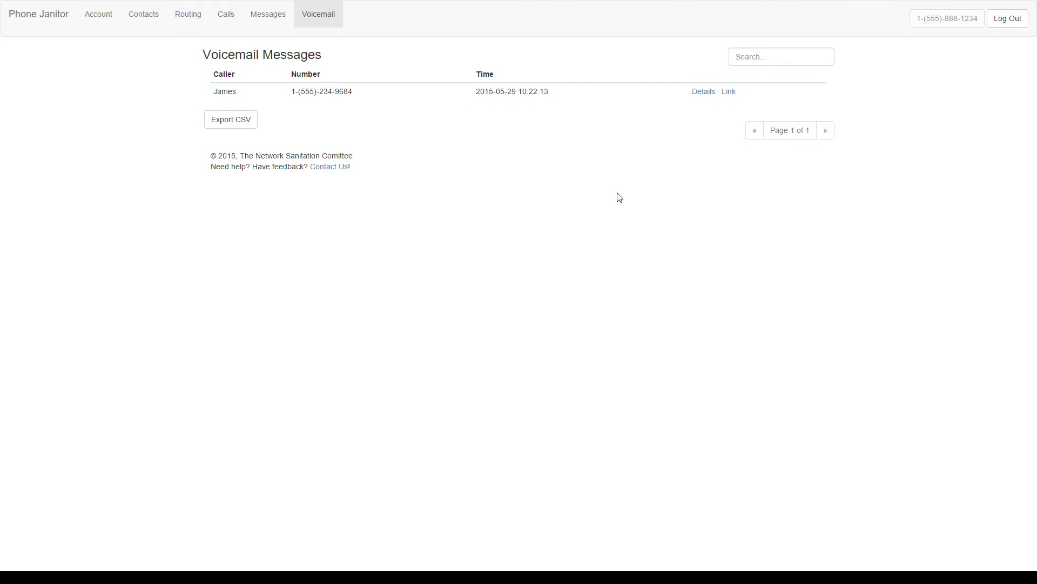
Open the voicemail's link, and add the newly created contact to the Friends group in the contact list
click(729, 92)
click(153, 24)
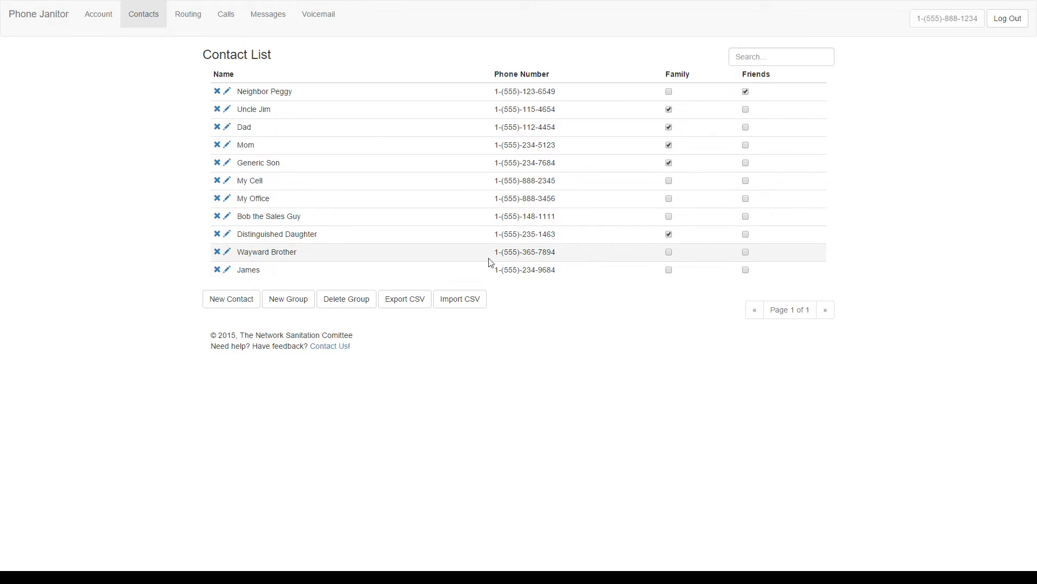
click(745, 270)
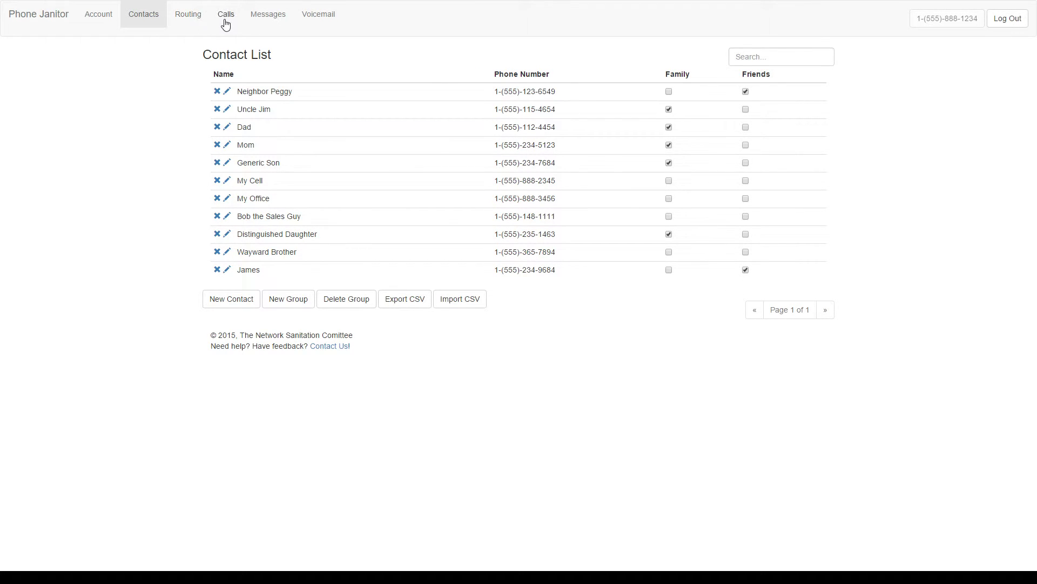
Add a new call routing rule and move it directly above the rule that sends Friends to voicemail
click(197, 21)
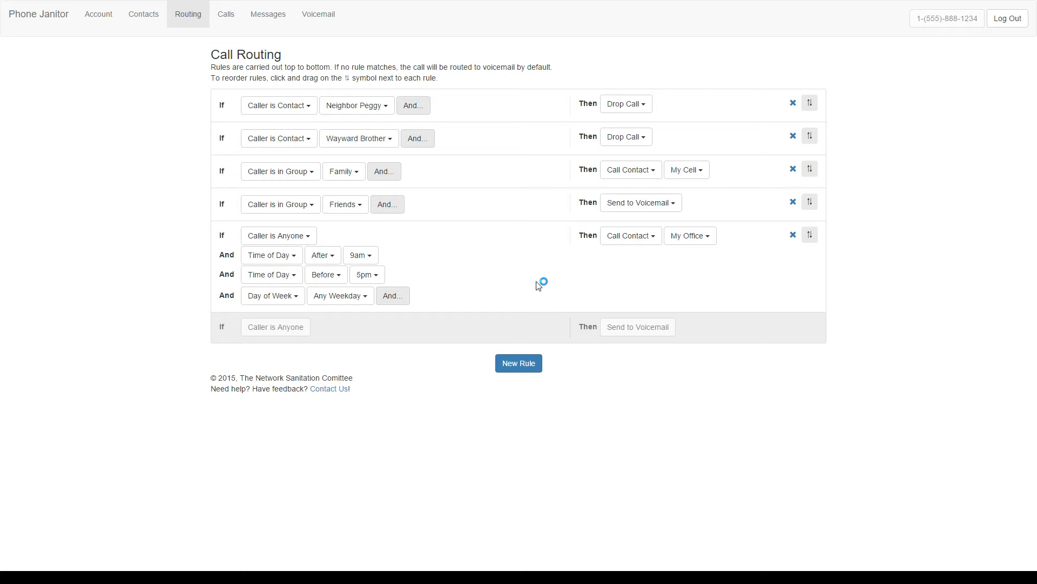
click(523, 368)
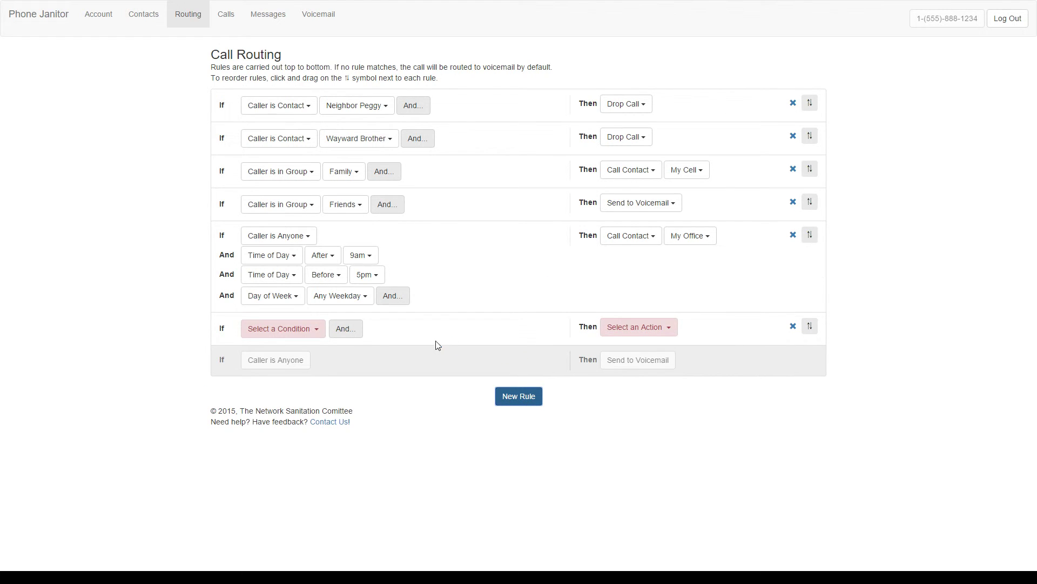
drag(814, 326, 815, 211)
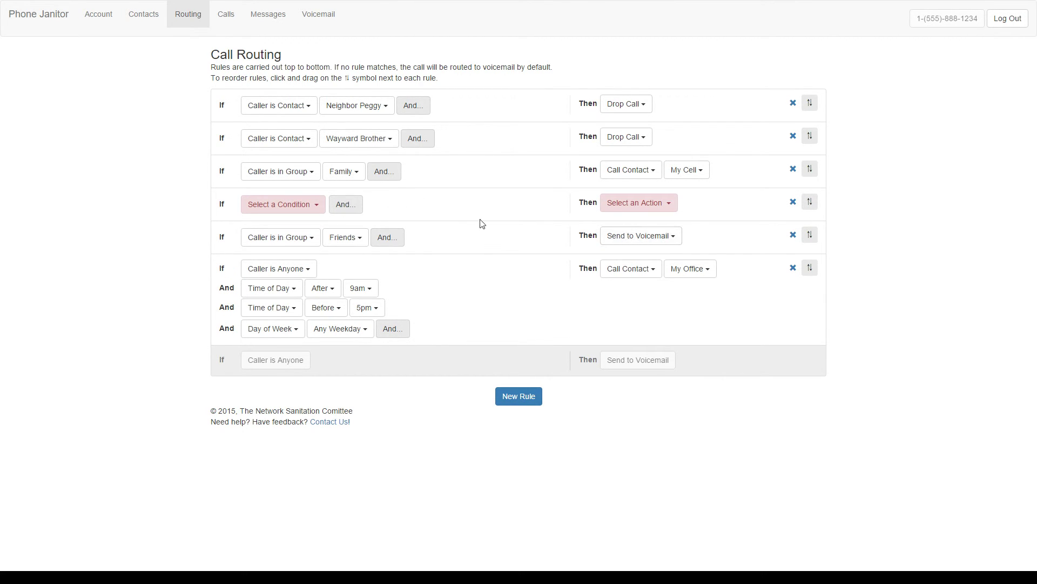
Set the new routing rule's condition to Caller is in Group Friends
click(313, 210)
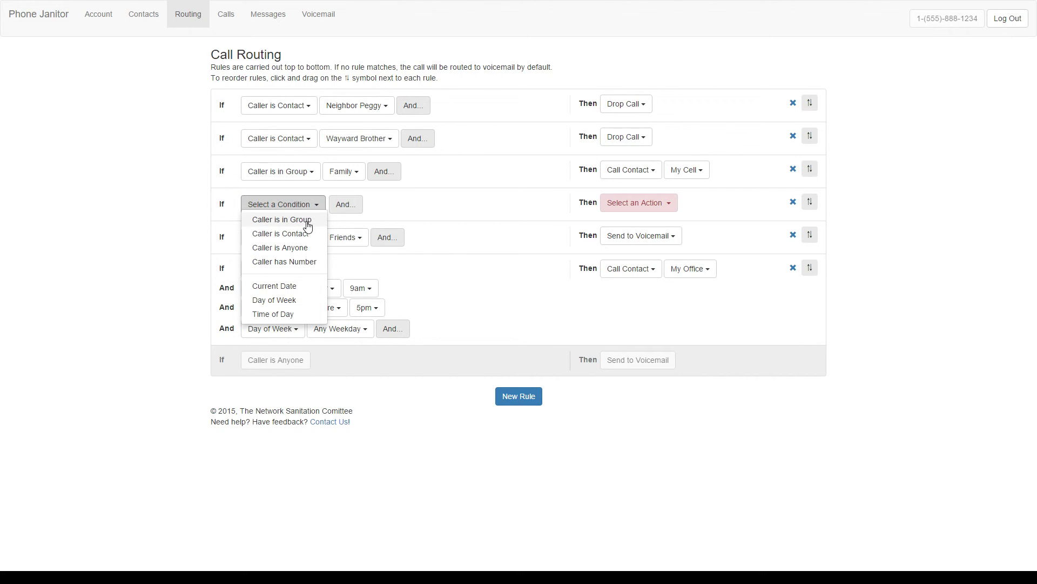
click(303, 220)
click(342, 210)
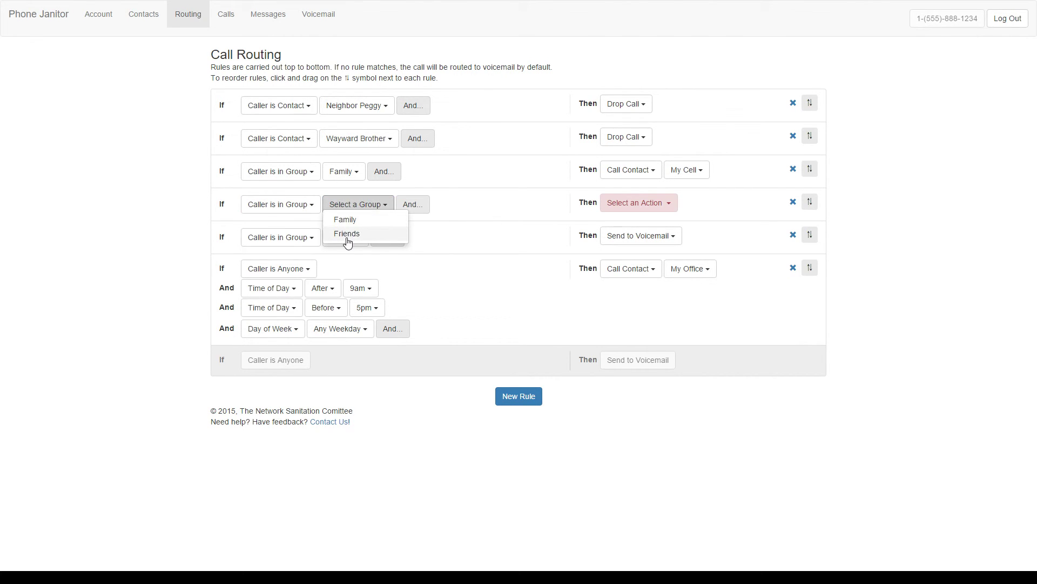
click(348, 234)
Add a second condition to the new Friends rule so it applies when Time of Day is After 8am
click(401, 211)
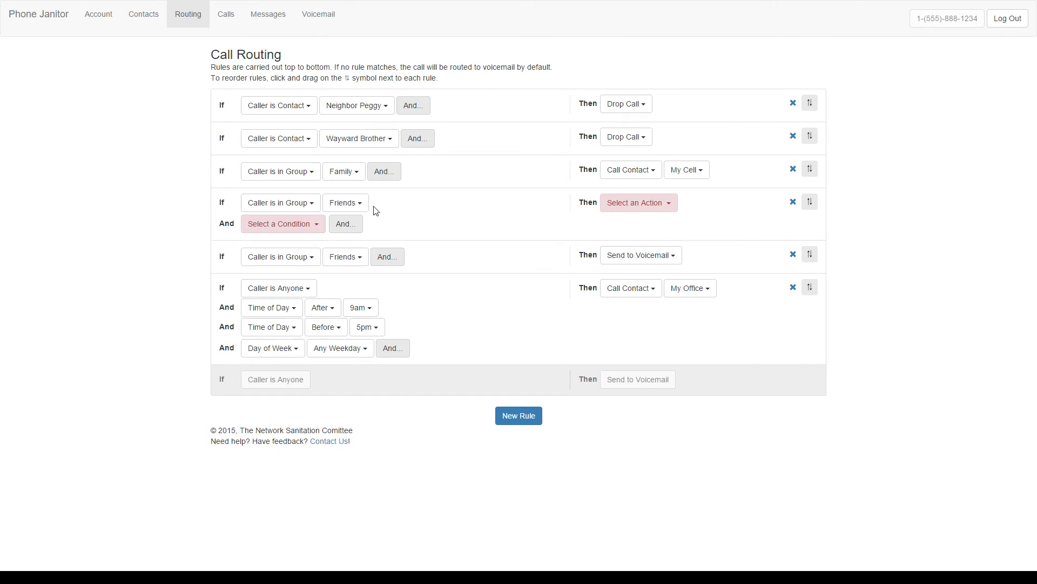
click(282, 224)
click(285, 333)
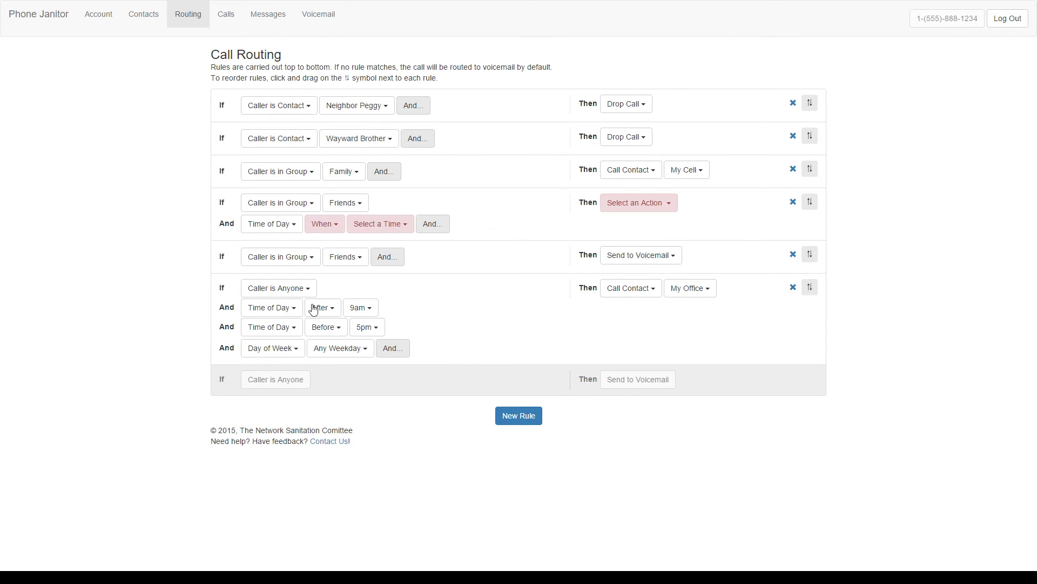
click(327, 227)
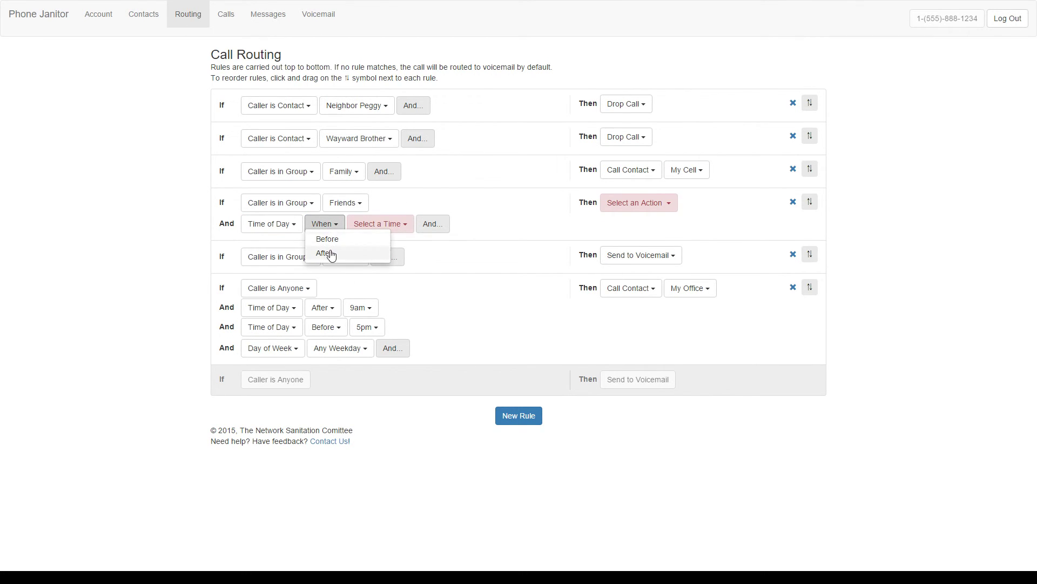
click(324, 253)
click(376, 225)
scroll(395, 281, down, 1)
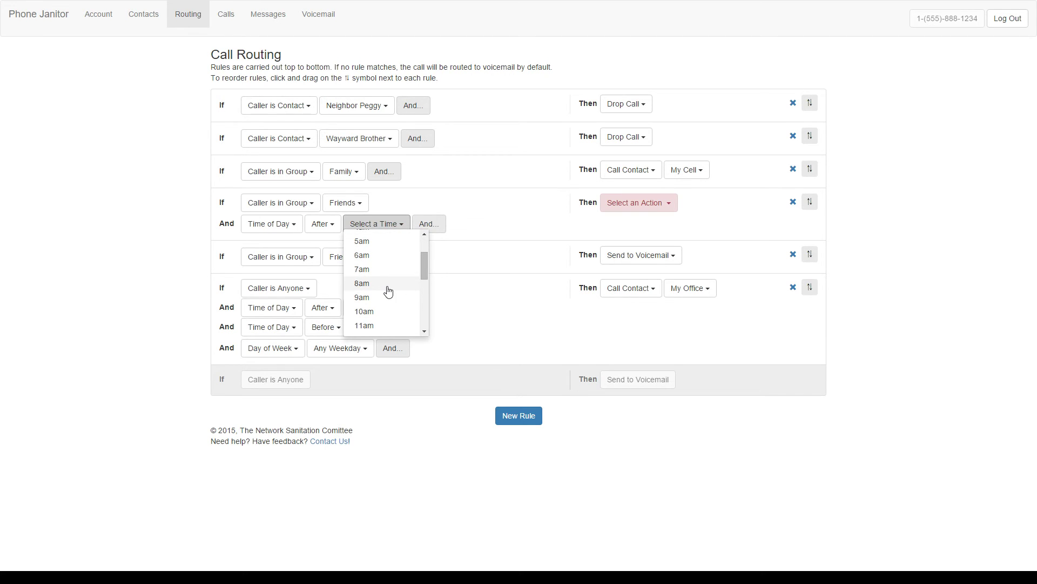
click(385, 284)
Add a third condition to the new Friends rule, requiring Time of Day to be Before 7pm
click(399, 227)
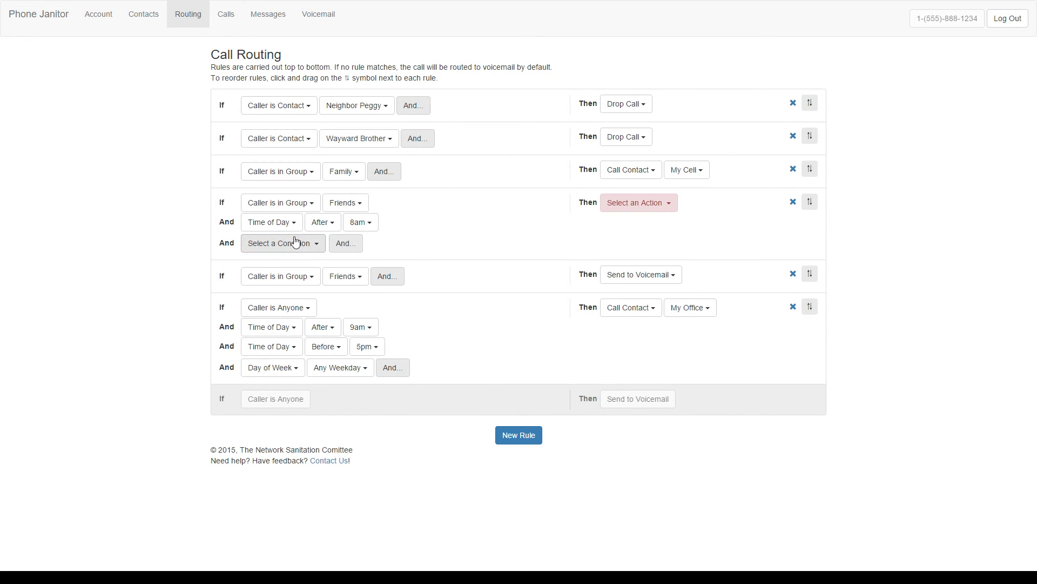
click(297, 242)
click(270, 352)
click(334, 247)
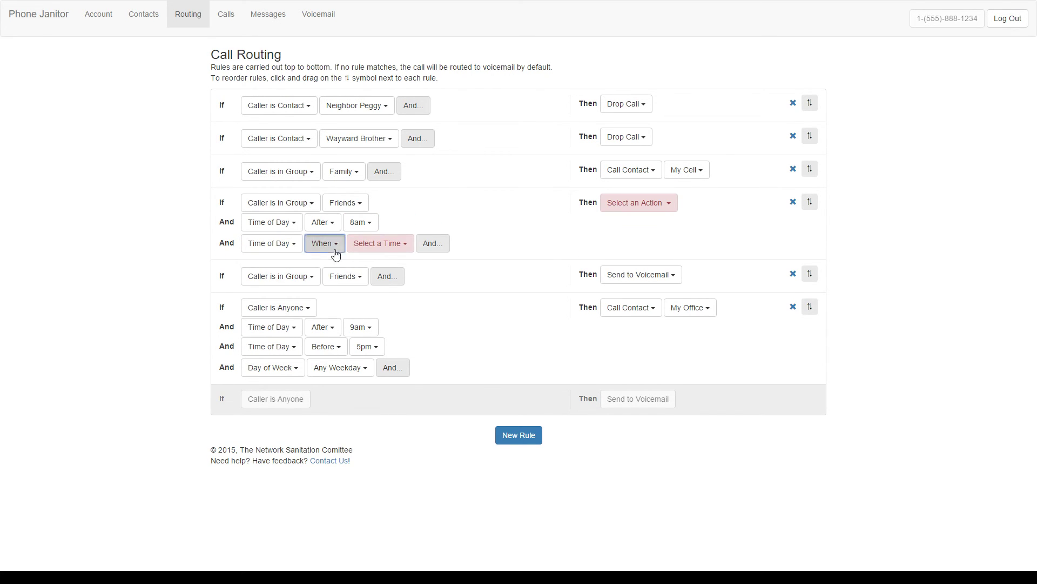
click(331, 261)
click(367, 246)
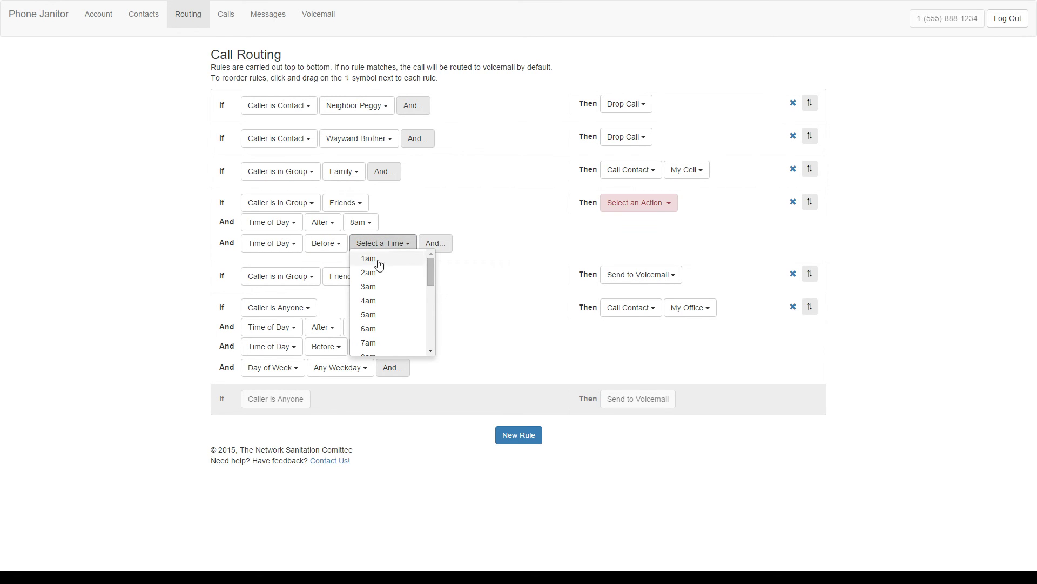
scroll(391, 297, down, 4)
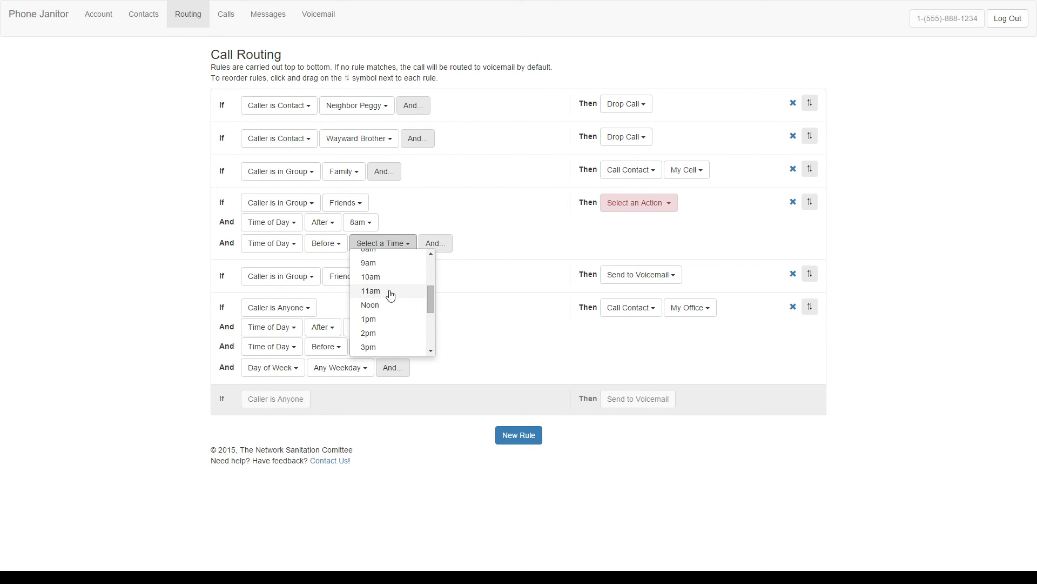
scroll(390, 303, down, 3)
click(373, 295)
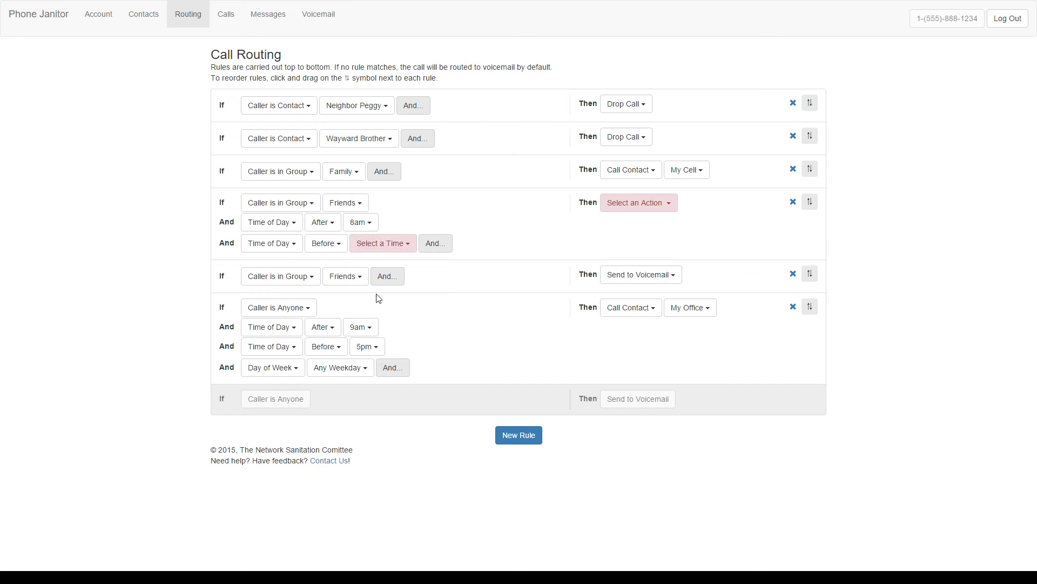
Set the new Friends rule's action to Call Contact with My Cell as the contact
click(638, 209)
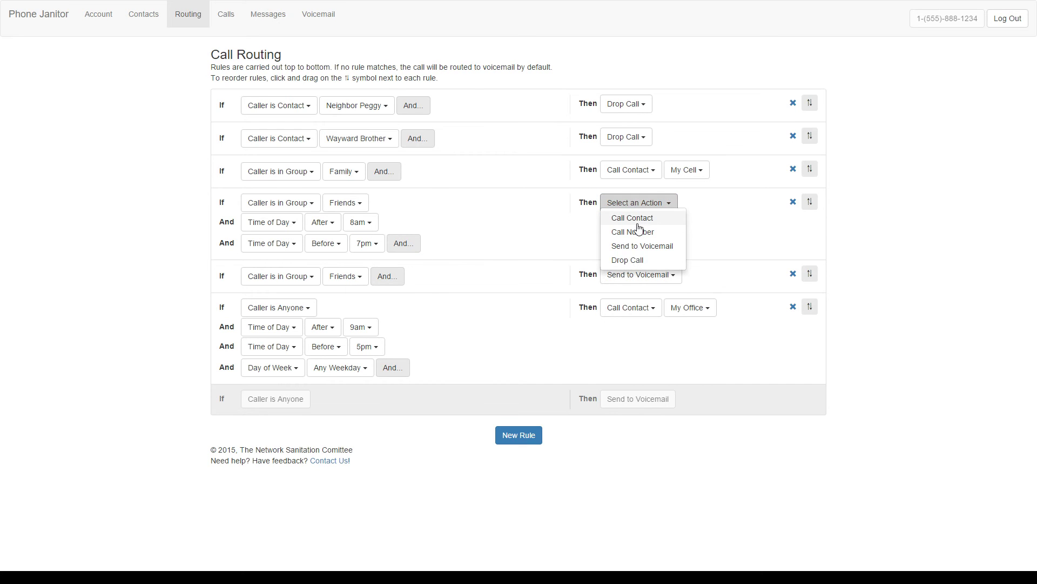
click(627, 216)
click(719, 208)
scroll(702, 254, down, 2)
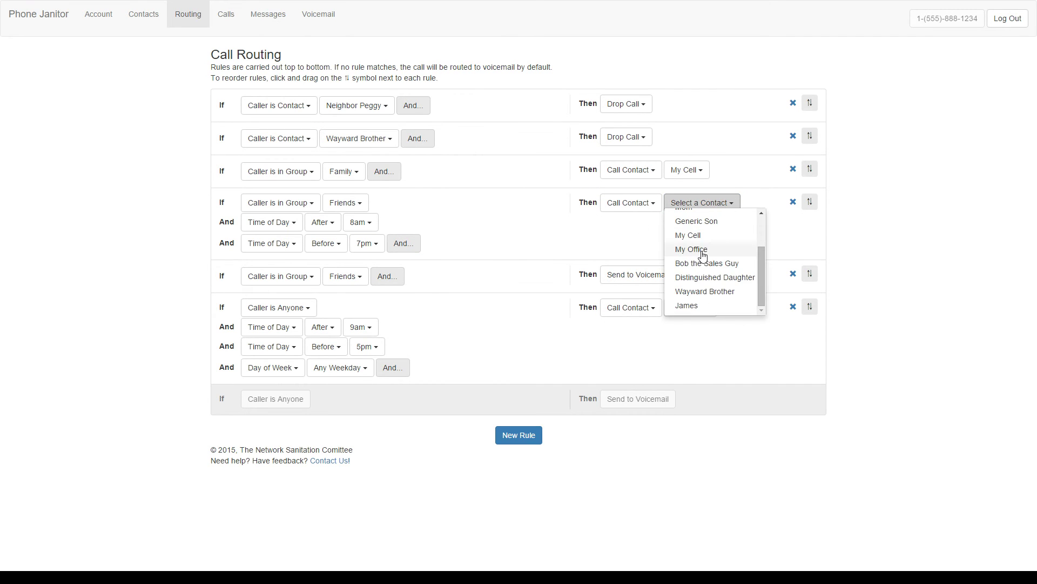
click(691, 239)
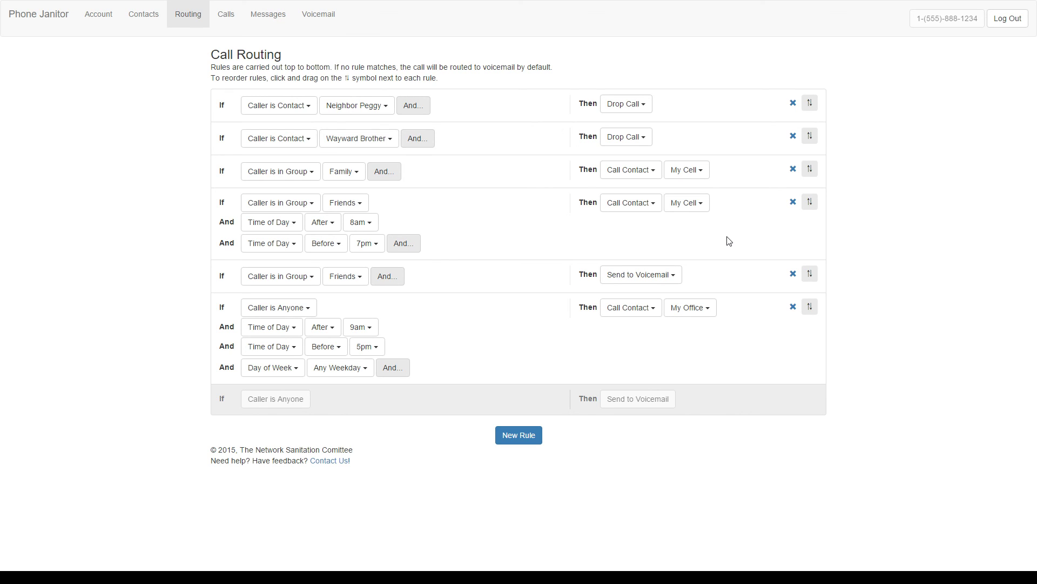
View the Contact Us feedback form and close it without sending anything
click(329, 463)
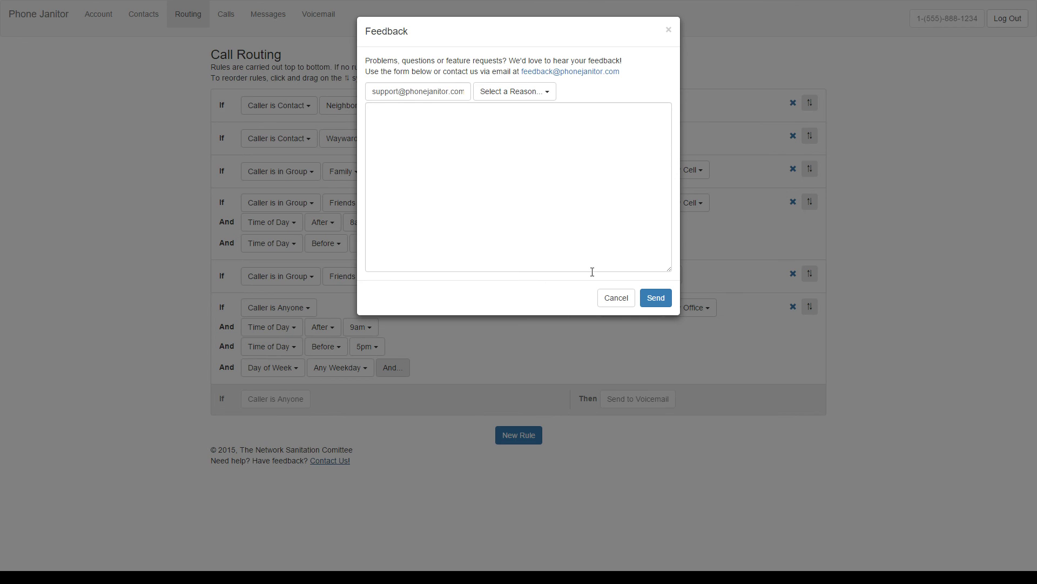
click(614, 297)
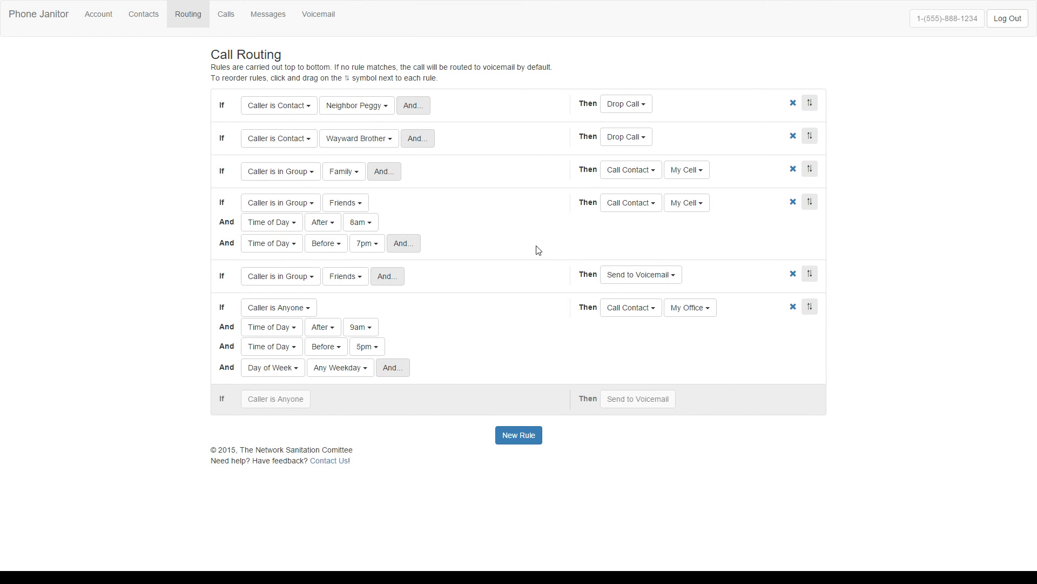